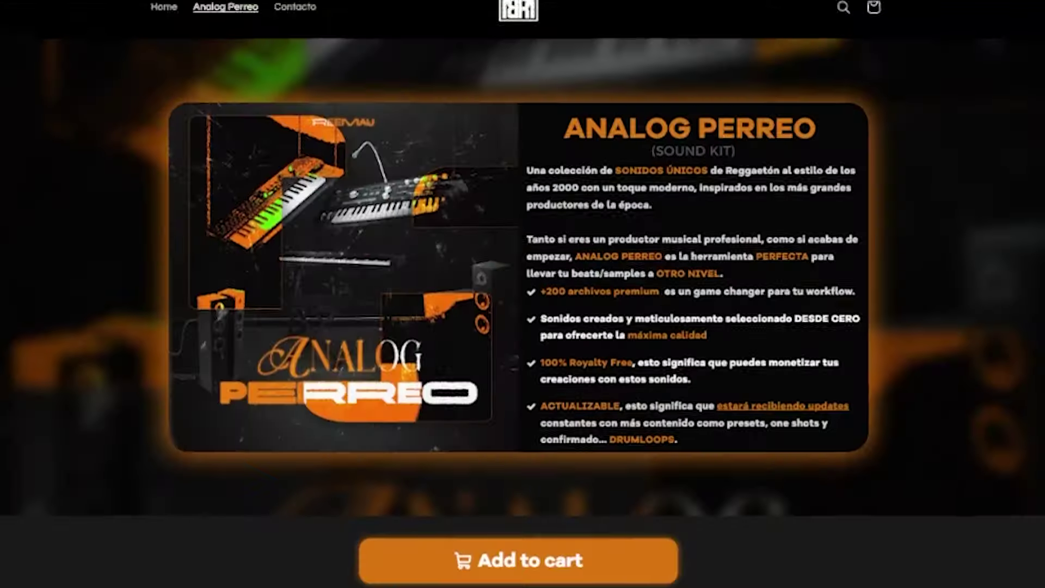
# Step: Look through the Analog Perreo sound kit page, including the Analog Lab bank, accents and starters sections
pyautogui.scroll(-15, 523, 294)
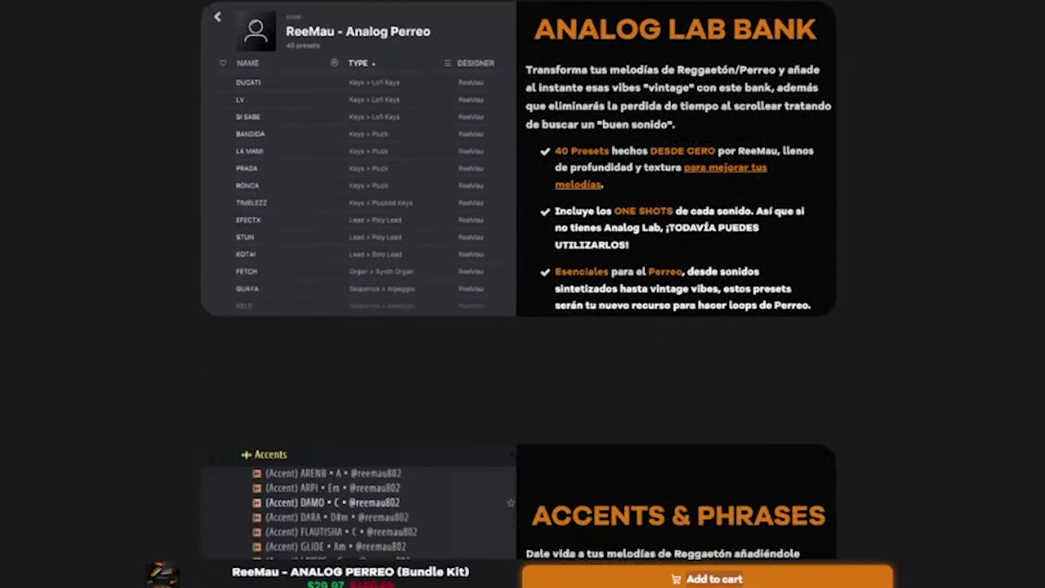
pyautogui.scroll(-17, 522, 294)
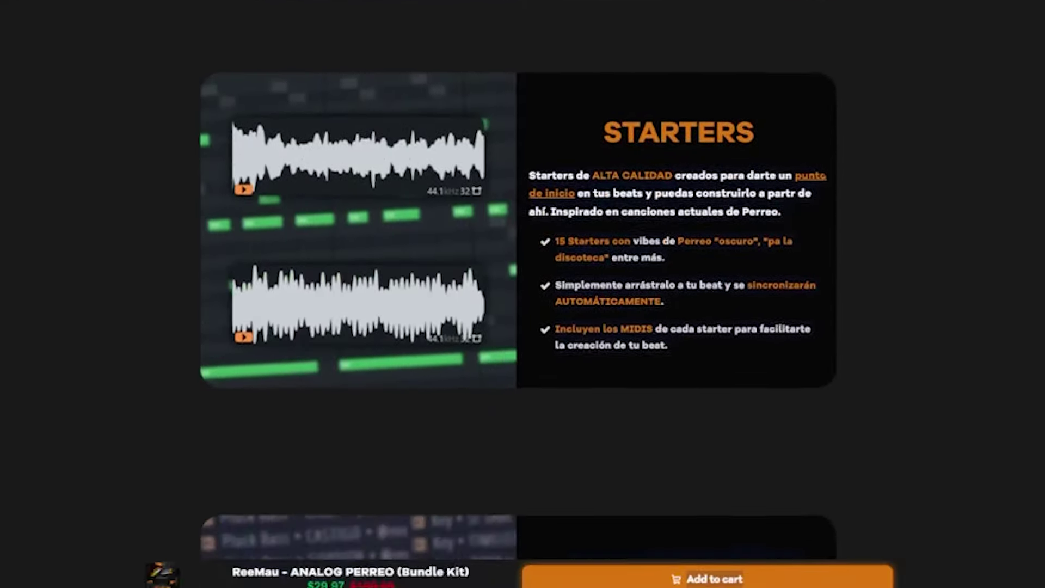
pyautogui.scroll(-4, 522, 294)
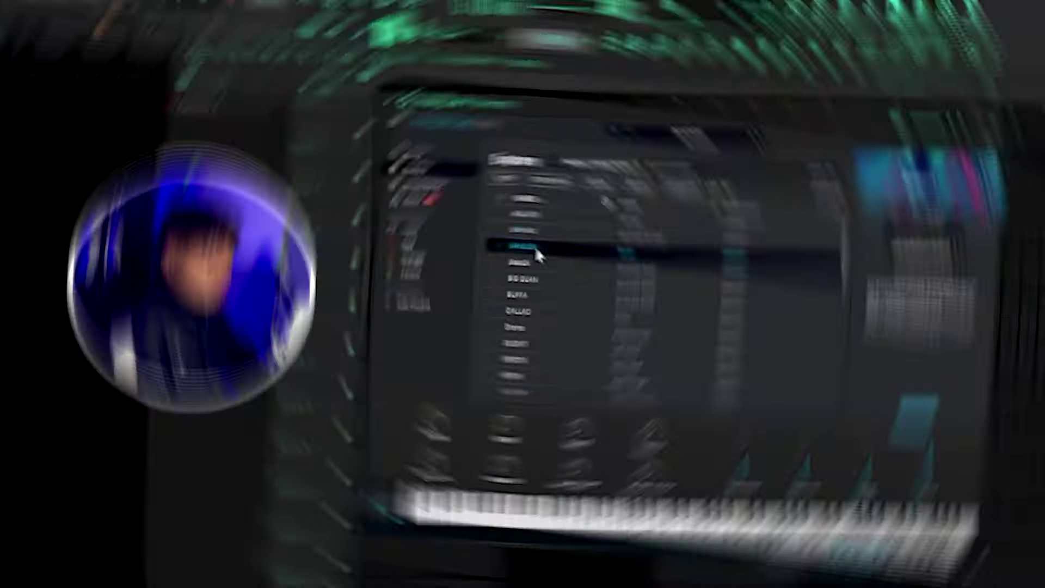
# Step: Browse the ReeMau - Analog Perreo bank in Analog Lab V and load the Drama preset
pyautogui.click(505, 188)
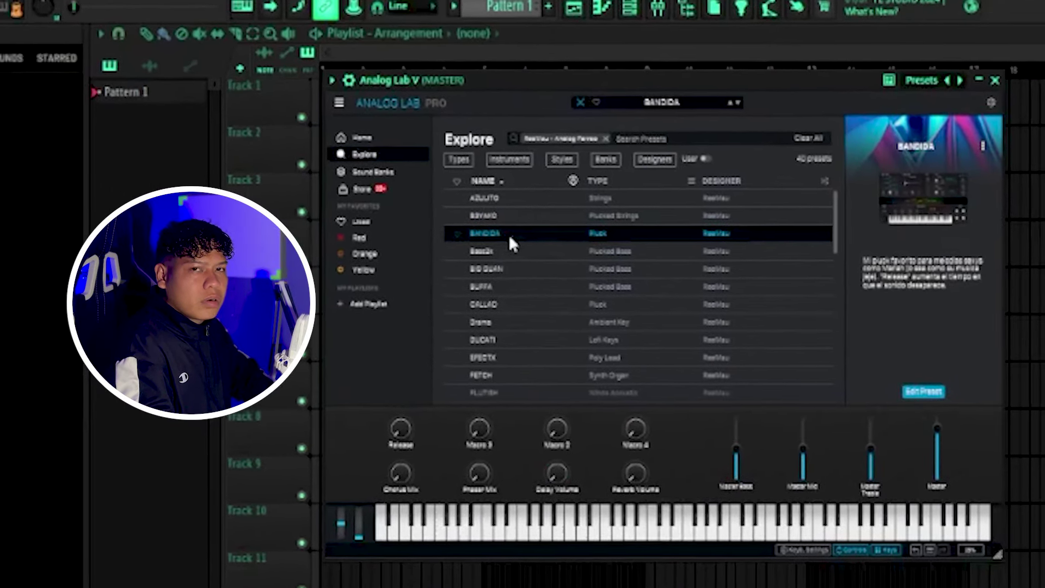
pyautogui.scroll(-3, 508, 235)
pyautogui.click(595, 237)
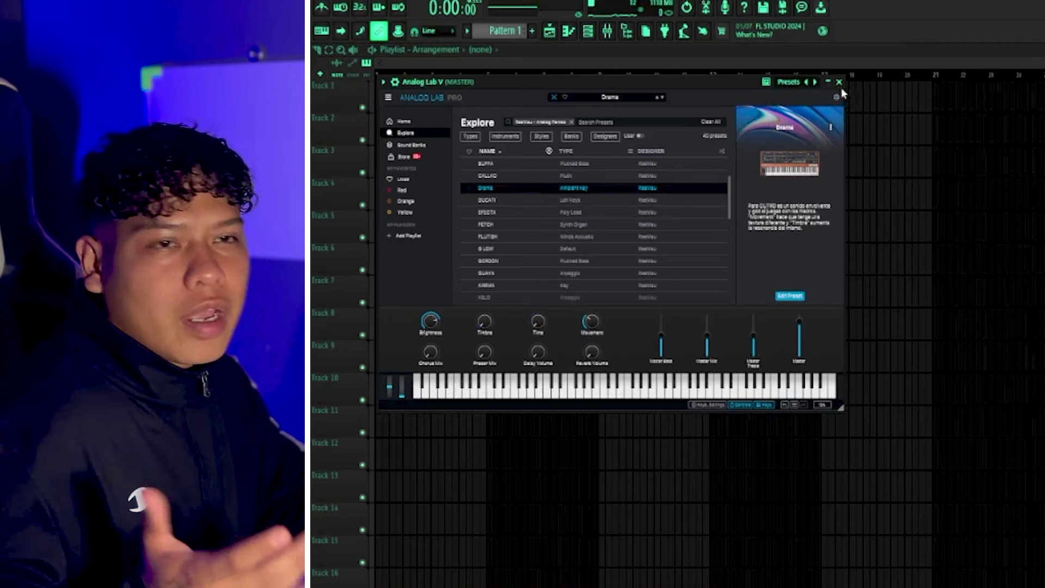
# Step: Close the Analog Lab V window and open that channel's piano roll
pyautogui.click(839, 81)
pyautogui.rightClick(484, 117)
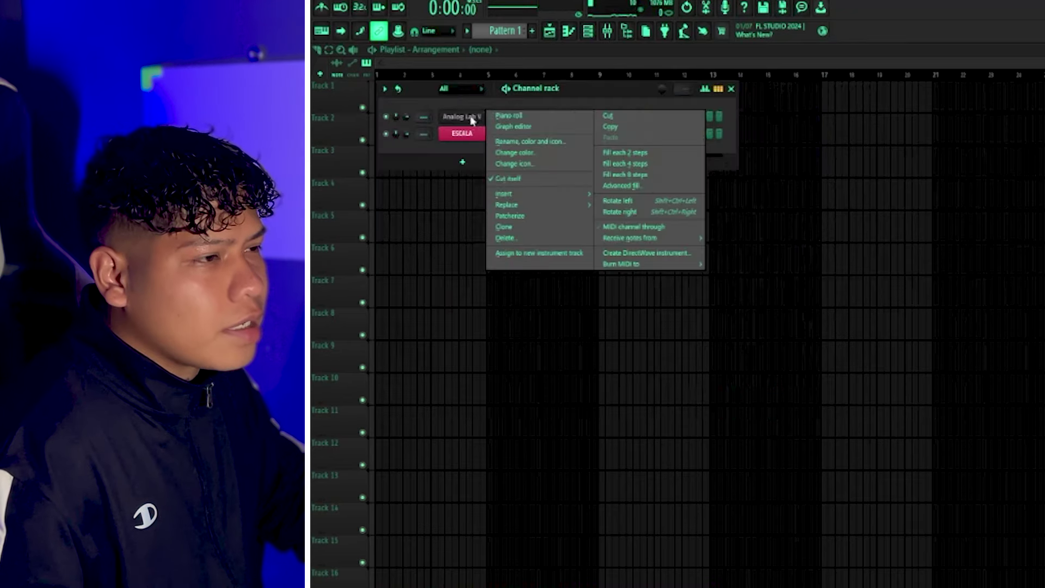
pyautogui.click(506, 116)
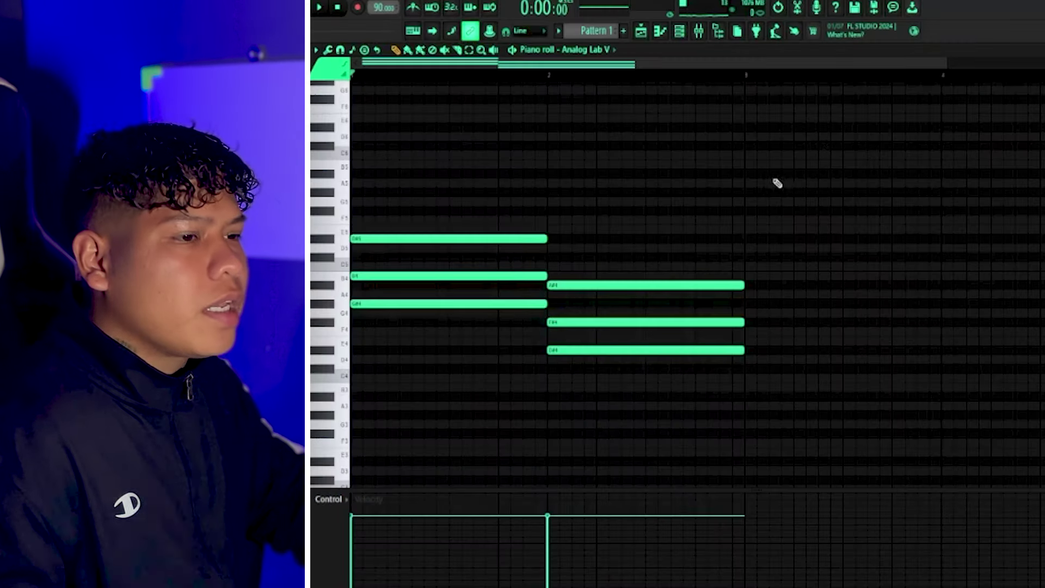
# Step: Duplicate the two chords into bars 3 and 4 and randomize the velocity of all the notes
pyautogui.hotkey('ctrl', 'b')
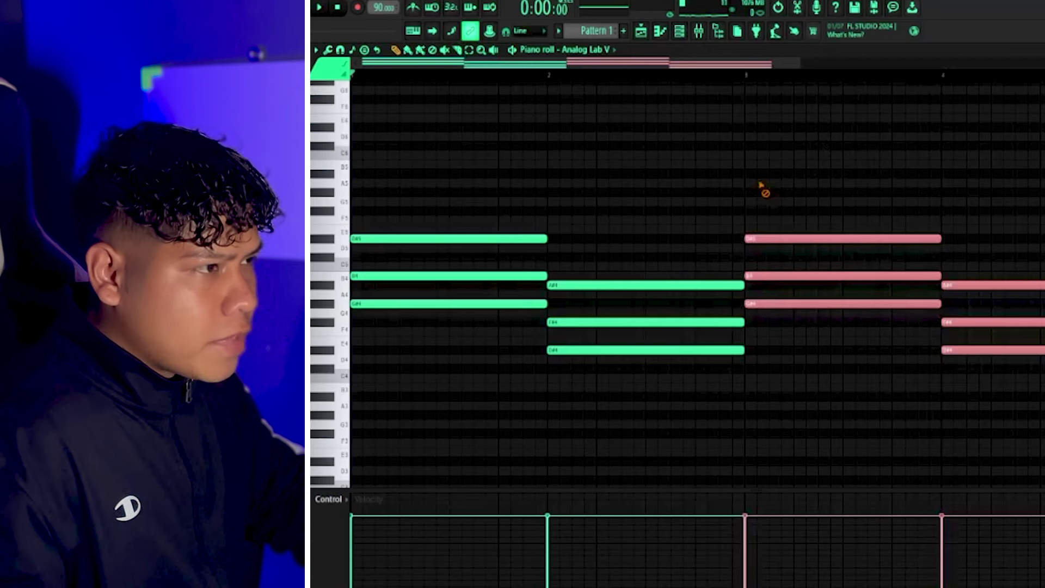
pyautogui.rightClick(761, 185)
pyautogui.hotkey('alt', 'r')
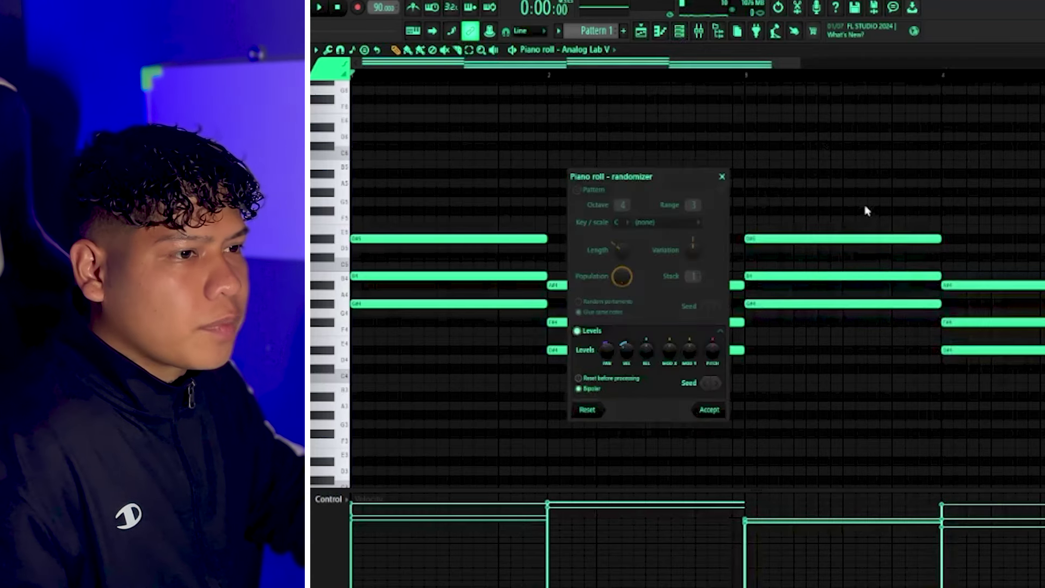
pyautogui.moveTo(626, 350); pyautogui.dragTo(627, 353)
pyautogui.click(710, 412)
# Step: Duplicate all four chords after the originals and raise the copies by one octave
pyautogui.keyDown('ctrl'); pyautogui.moveTo(874, 209); pyautogui.dragTo(834, 338); pyautogui.keyUp('ctrl')
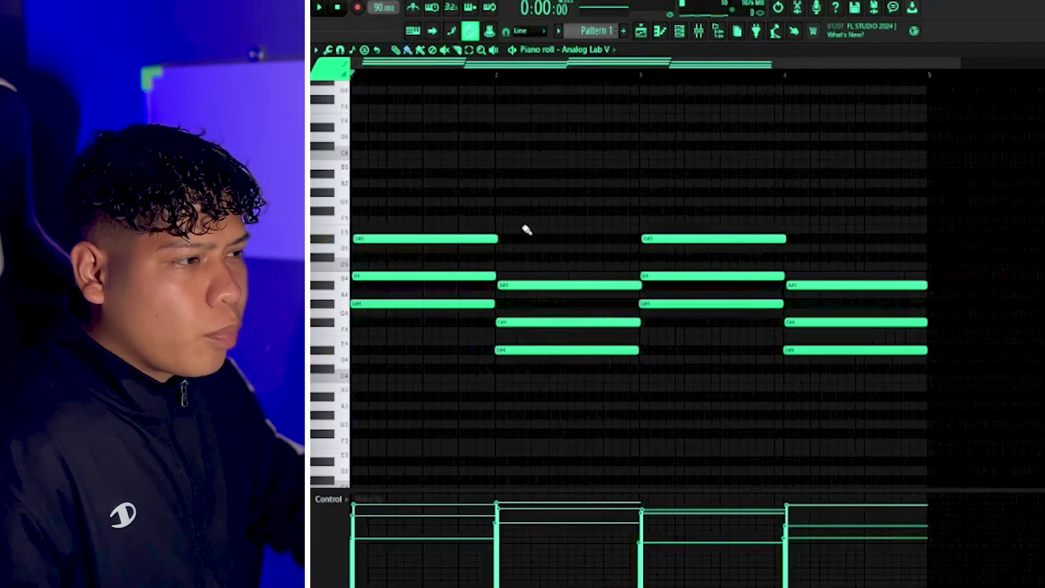
pyautogui.keyDown('ctrl'); pyautogui.moveTo(915, 187); pyautogui.dragTo(476, 374); pyautogui.keyUp('ctrl')
pyautogui.hotkey('ctrl', 'b')
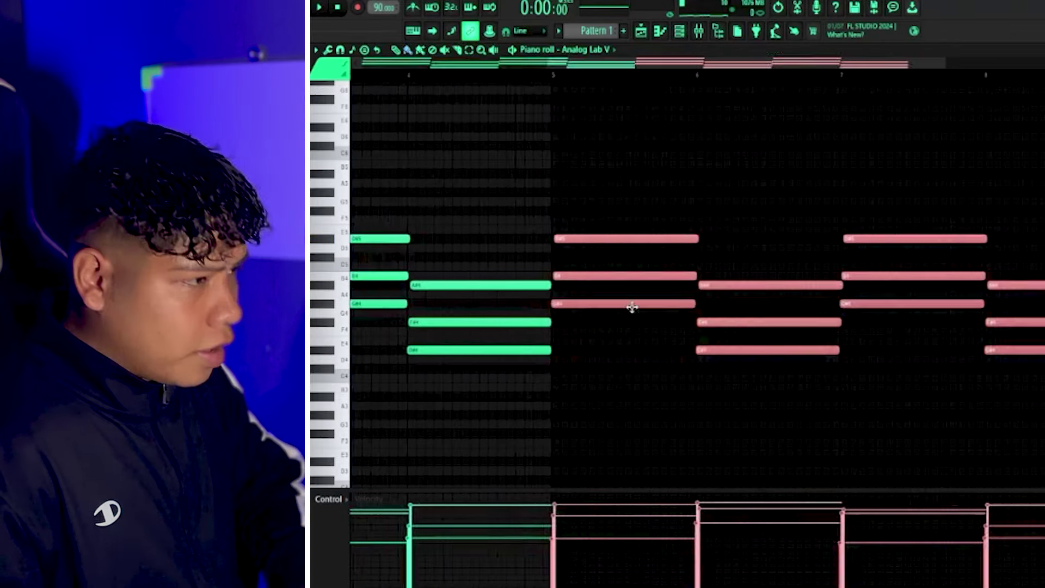
pyautogui.hotkey('ctrl', 'Up')
# Step: Shift the raised chords back to start halfway through each bar and shorten them to half a bar each
pyautogui.hotkey('shift', 'Left')
pyautogui.hotkey('shift', 'Left')
pyautogui.hotkey('shift', 'Left')
pyautogui.hotkey('shift', 'Left')
pyautogui.hotkey('shift', 'Left')
pyautogui.hotkey('shift', 'Left')
pyautogui.hotkey('shift', 'Left')
pyautogui.hotkey('shift', 'Left')
pyautogui.hotkey('shift', 'Left')
pyautogui.hotkey('shift', 'Left')
pyautogui.hotkey('shift', 'Left')
pyautogui.hotkey('shift', 'Left')
pyautogui.hotkey('shift', 'Left')
pyautogui.hotkey('shift', 'Left')
pyautogui.hotkey('shift', 'Left')
pyautogui.hotkey('shift', 'Left')
pyautogui.hotkey('shift', 'Left')
pyautogui.hotkey('shift', 'Left')
pyautogui.hotkey('shift', 'Left')
pyautogui.hotkey('shift', 'Left')
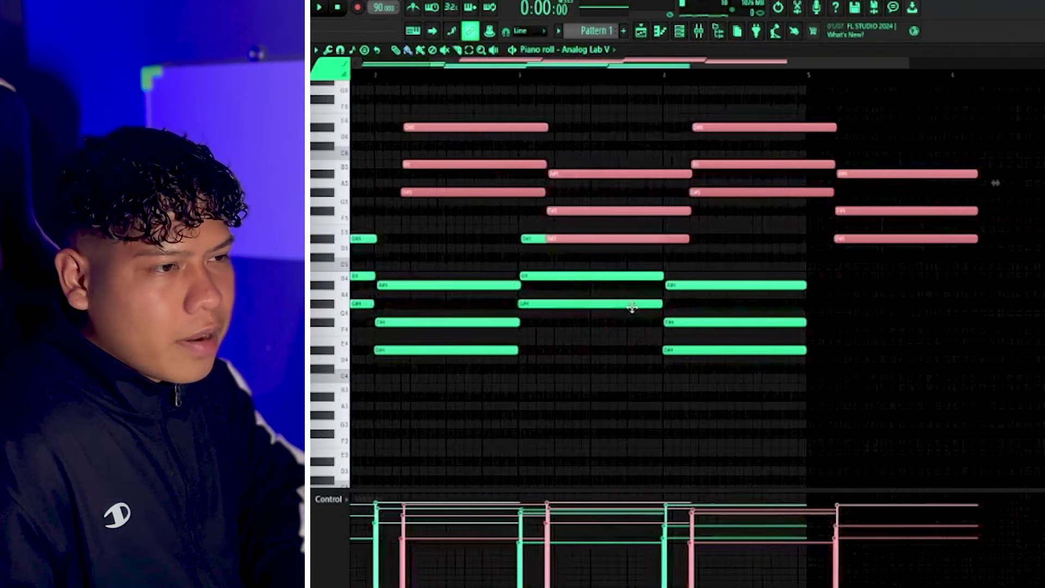
pyautogui.hotkey('shift', 'Left')
pyautogui.hotkey('shift', 'Left')
pyautogui.hotkey('shift', 'Left')
pyautogui.hotkey('shift', 'Left')
pyautogui.hotkey('shift', 'Left')
pyautogui.hotkey('shift', 'Left')
pyautogui.hotkey('shift', 'Left')
pyautogui.hotkey('shift', 'Left')
pyautogui.hotkey('shift', 'Left')
pyautogui.hotkey('shift', 'Left')
pyautogui.hotkey('shift', 'Left')
pyautogui.hotkey('shift', 'Left')
pyautogui.hotkey('shift', 'Right')
pyautogui.hotkey('shift', 'Right')
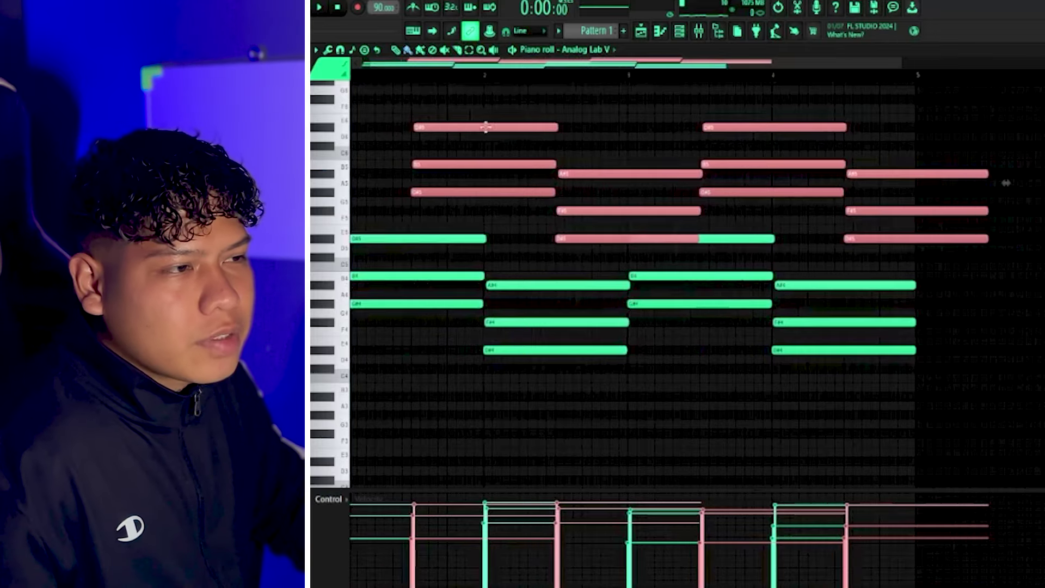
pyautogui.moveTo(515, 126); pyautogui.dragTo(486, 129)
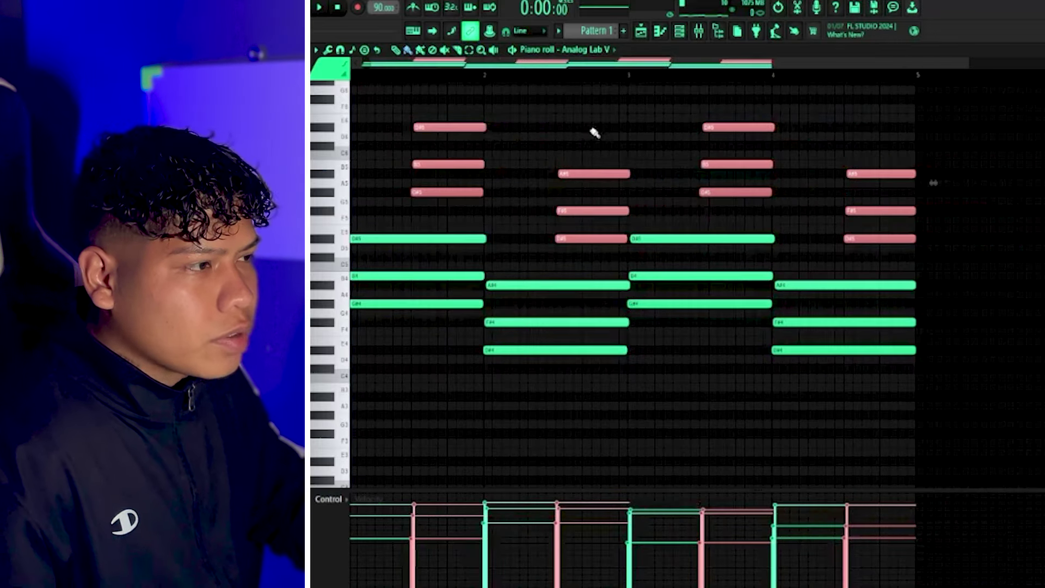
pyautogui.scroll(1, 417, 85)
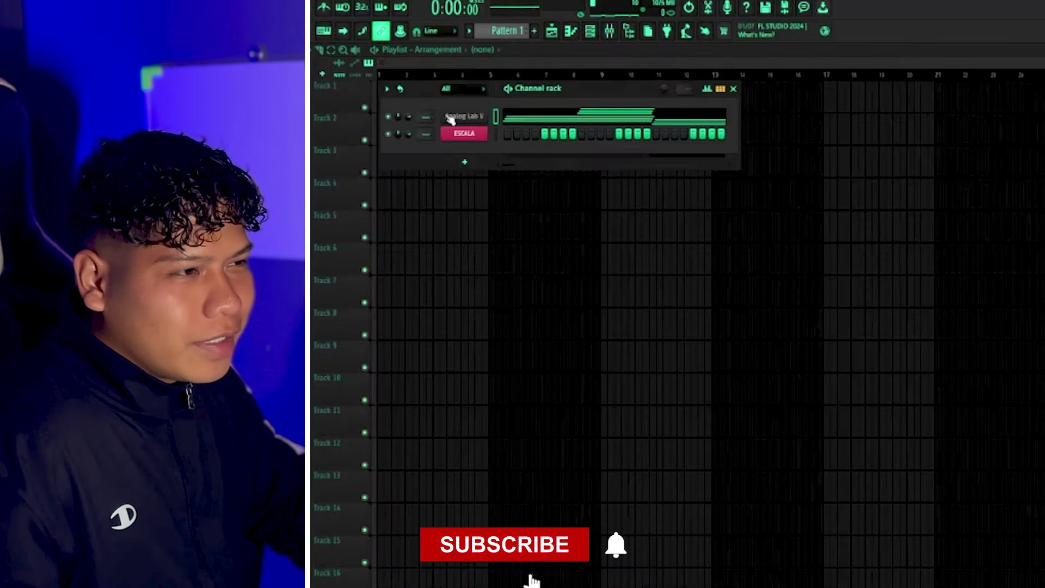
# Step: Reopen Analog Lab V and try the KARMA preset from the Analog Perreo bank
pyautogui.click(450, 118)
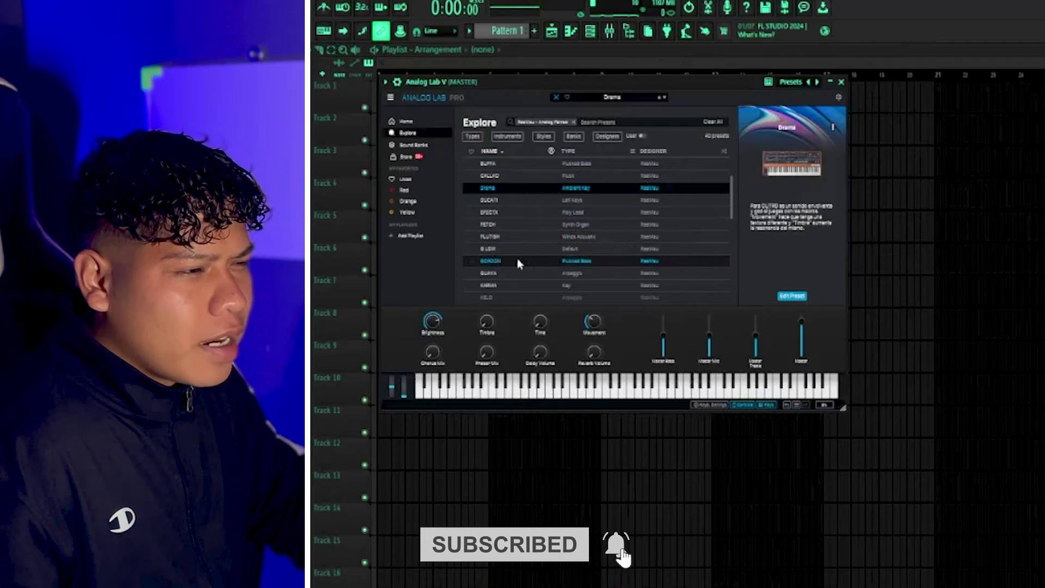
pyautogui.click(578, 289)
pyautogui.scroll(-3, 651, 264)
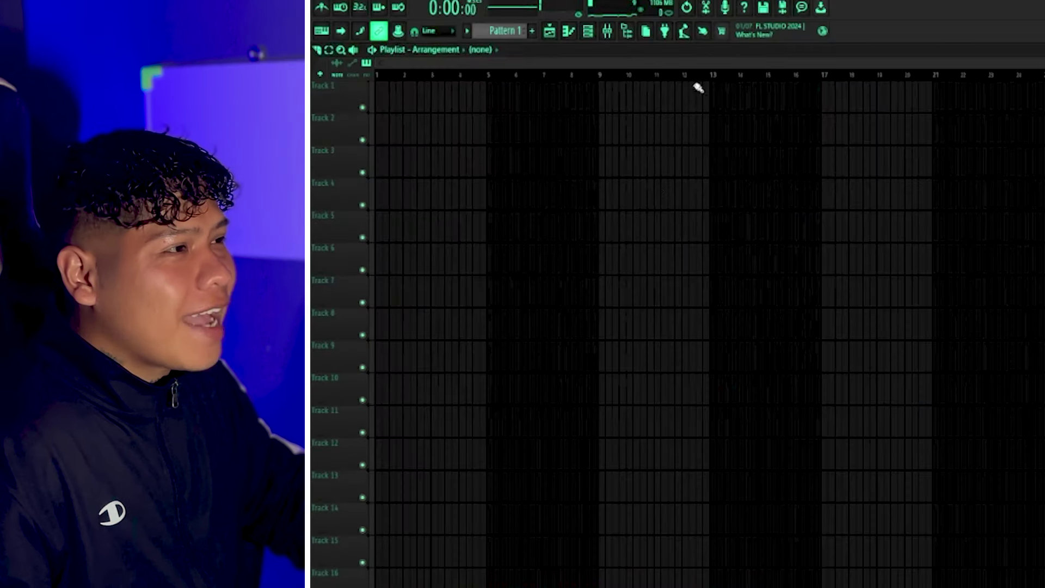
# Step: Browse the Analog Perreo bank in Analog Lab V and choose another preset to layer with the rendered chords
pyautogui.hotkey('ctrl', 'e')
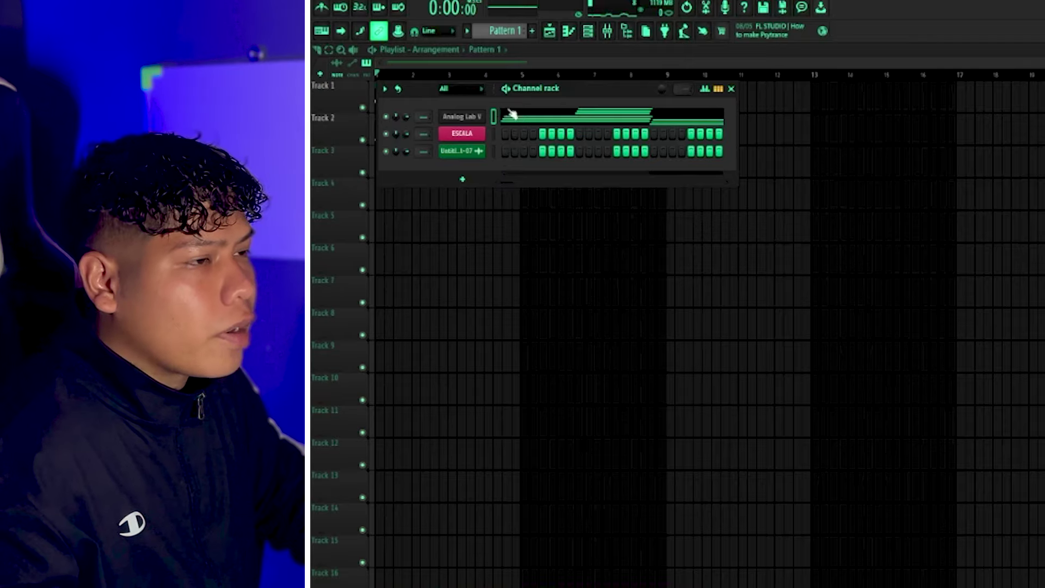
pyautogui.click(475, 119)
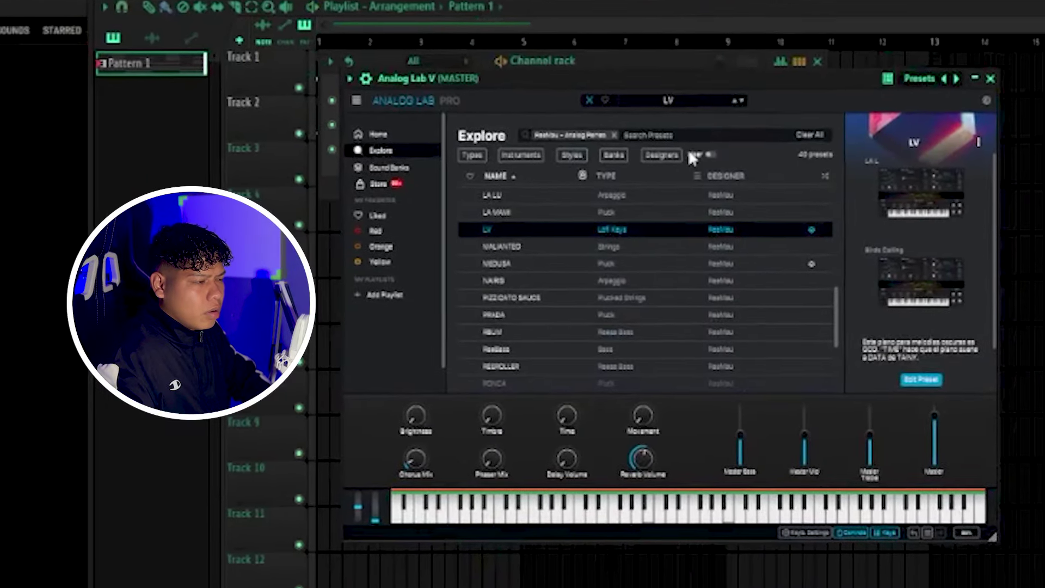
pyautogui.scroll(-2, 632, 258)
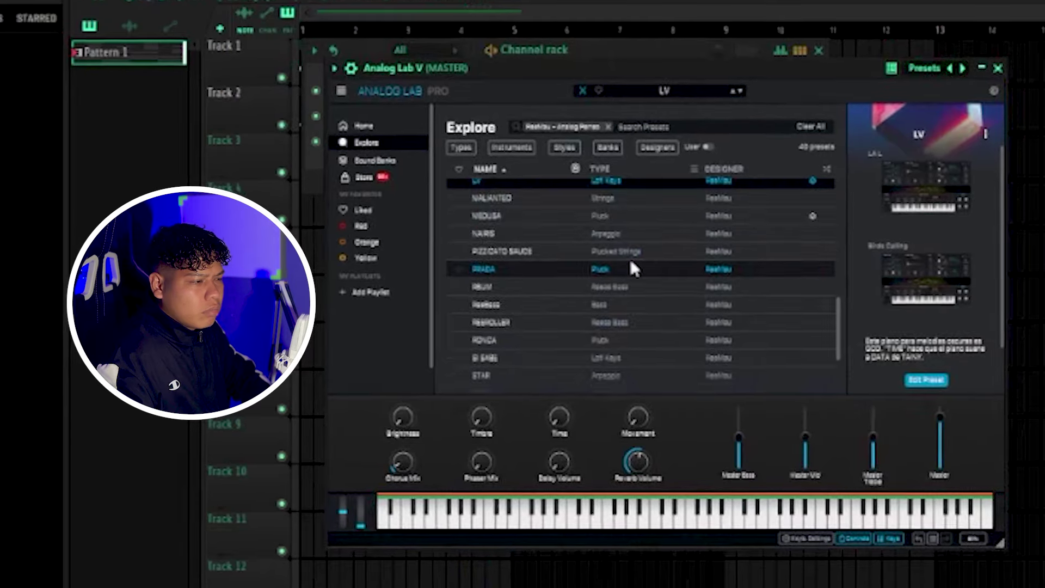
pyautogui.scroll(4, 629, 257)
pyautogui.scroll(2, 626, 260)
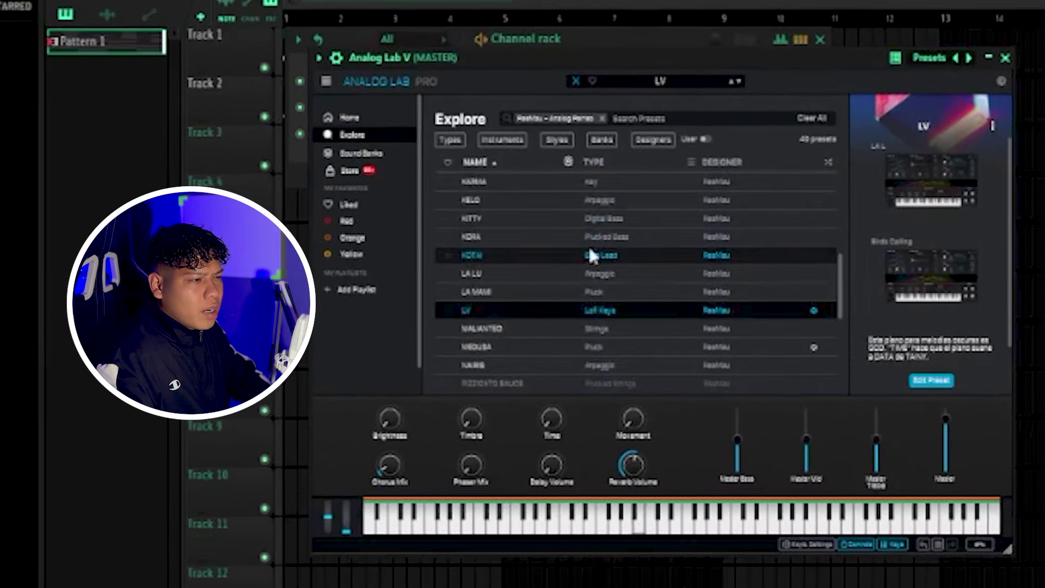
pyautogui.scroll(2, 572, 237)
pyautogui.click(583, 223)
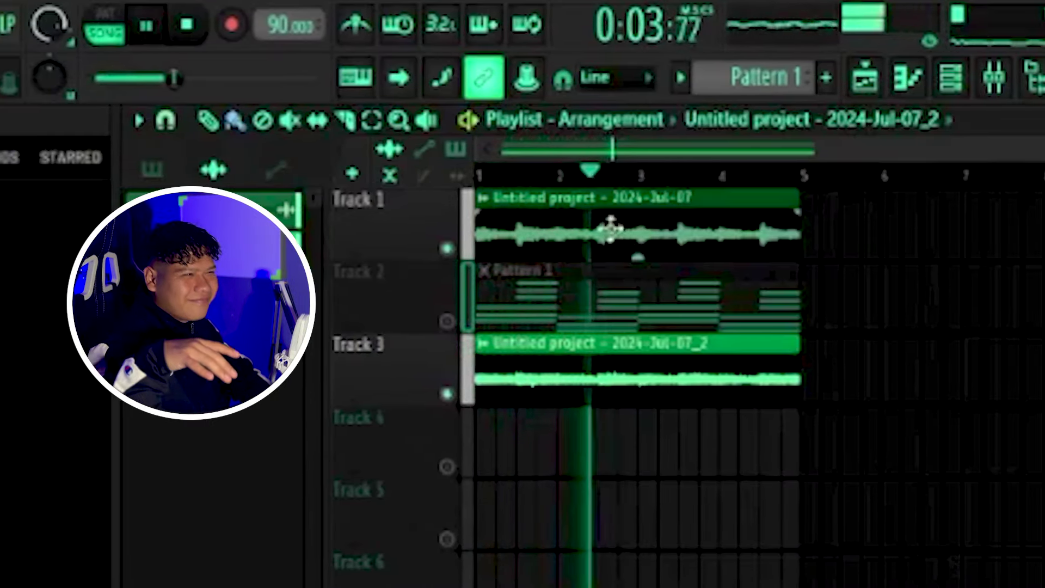
# Step: Show all channels in the Channel rack, reopen Analog Lab V and choose the KARMA preset
pyautogui.scroll(3, 454, 170)
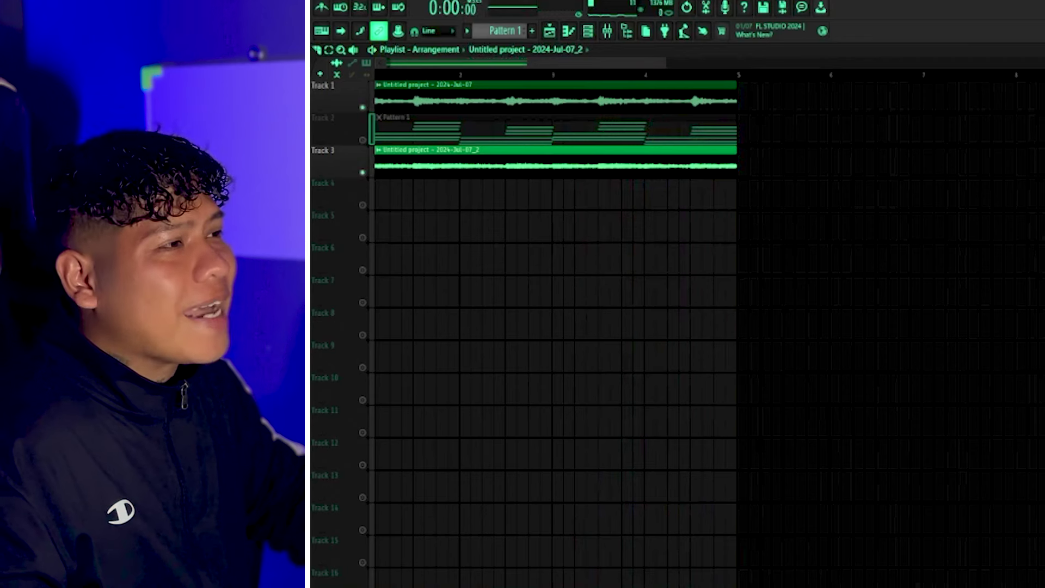
pyautogui.click(587, 33)
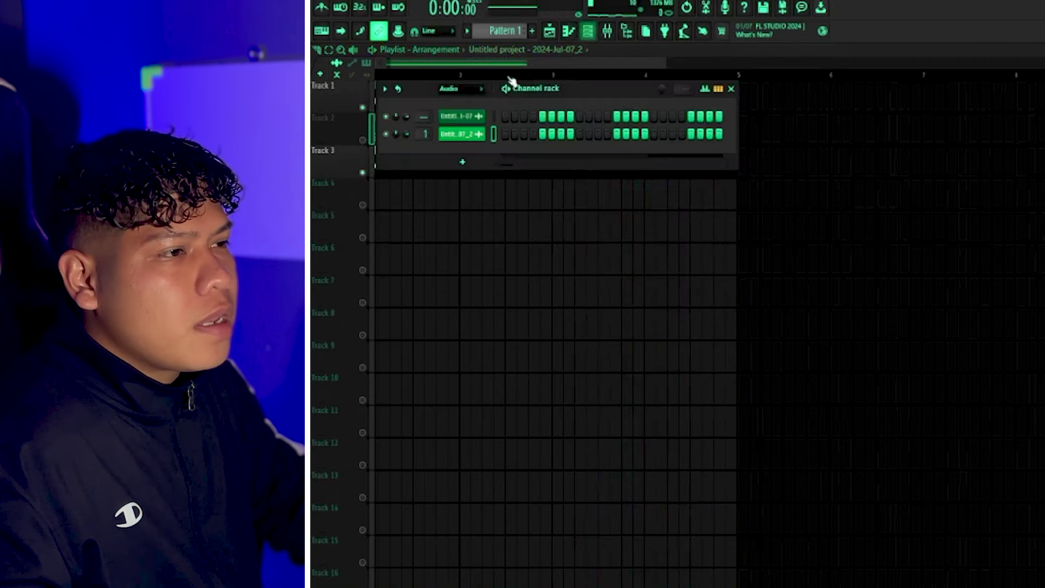
pyautogui.click(445, 103)
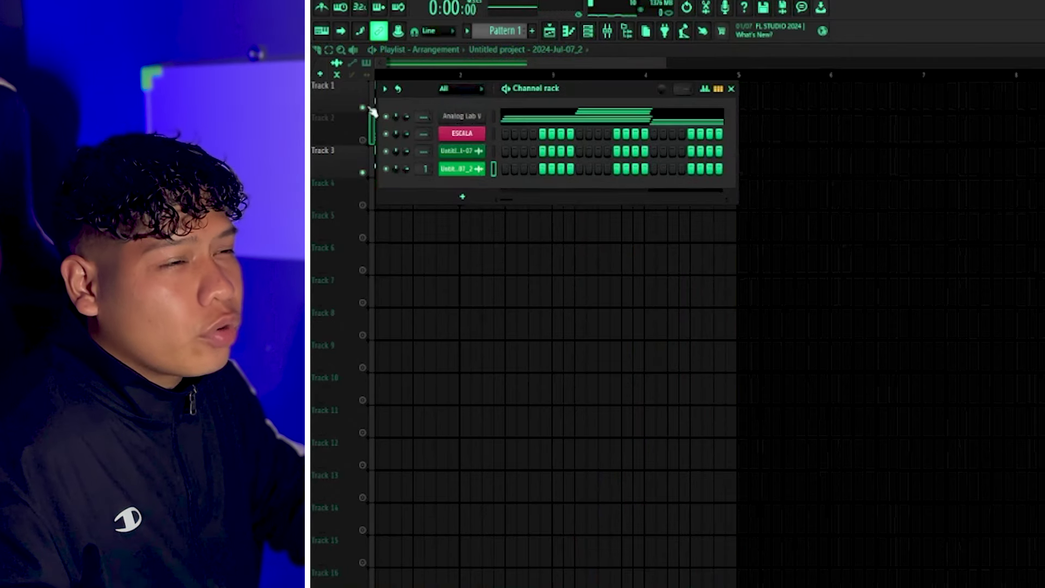
pyautogui.click(466, 117)
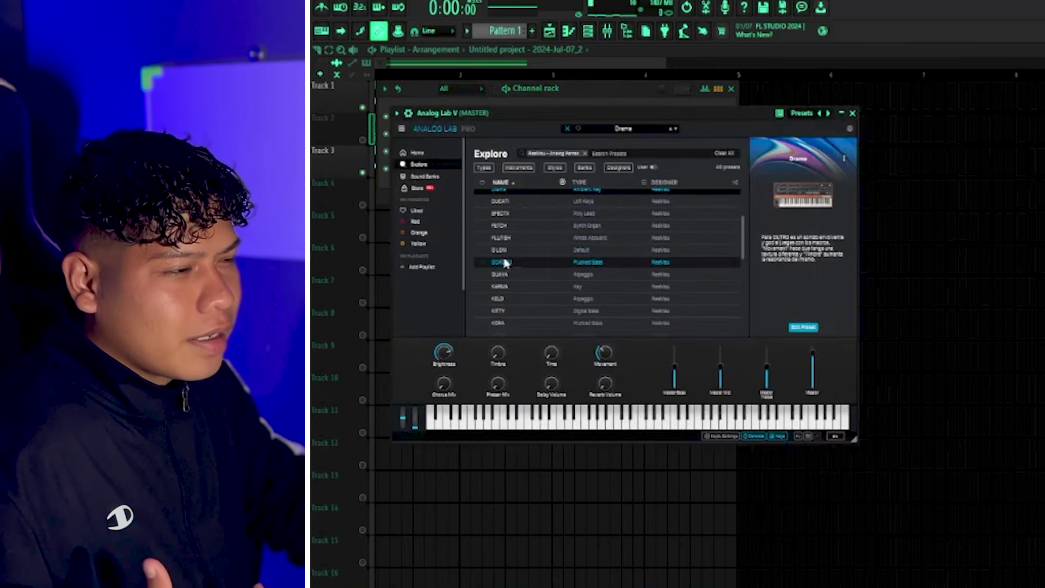
pyautogui.click(499, 287)
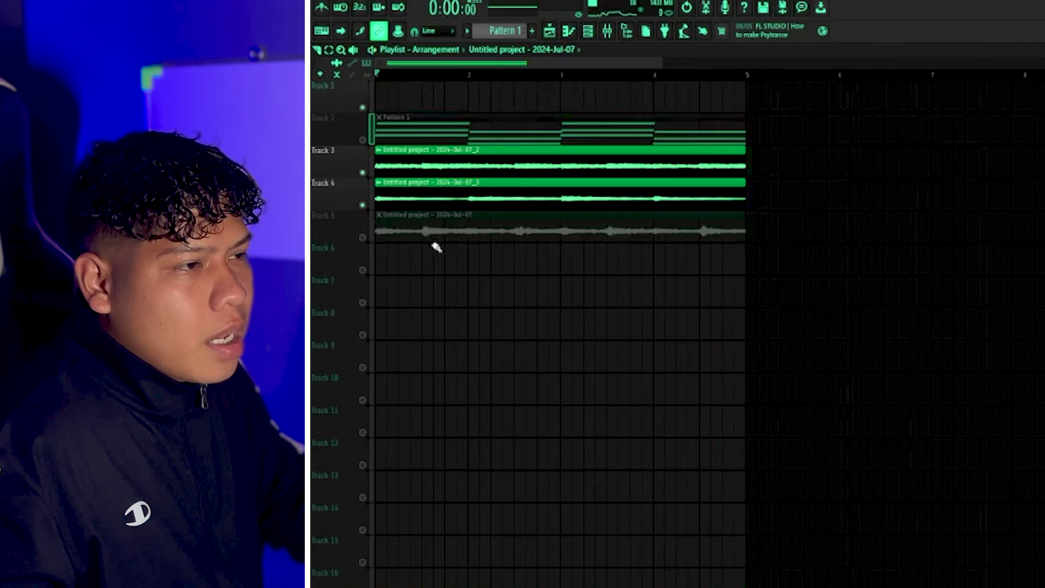
# Step: Move all the playlist clips up one track and unmute the tracks that hold them
pyautogui.hotkey('ctrl', 'a')
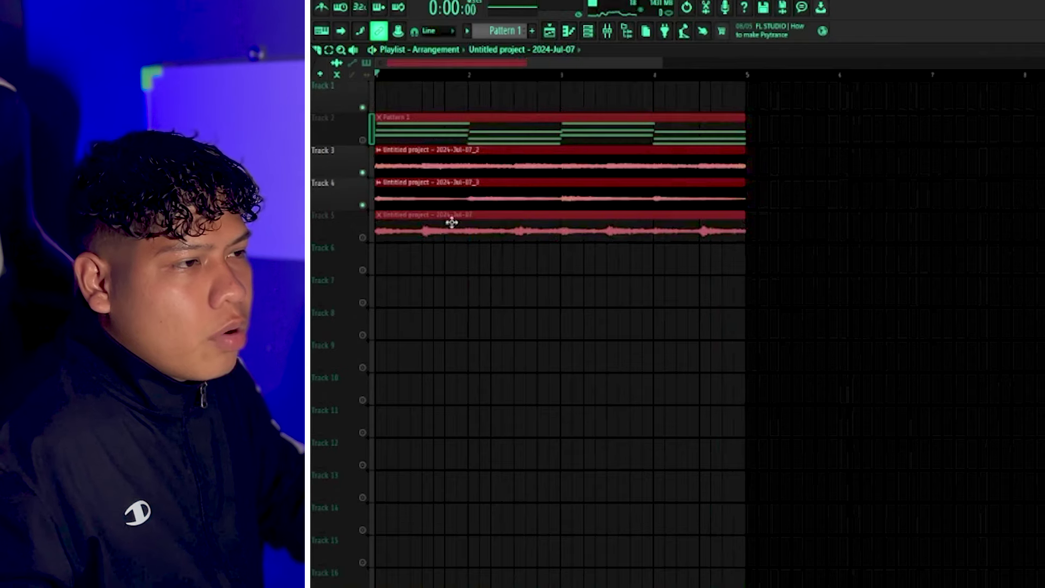
pyautogui.moveTo(452, 222); pyautogui.dragTo(422, 86)
pyautogui.click(363, 140)
pyautogui.click(432, 151)
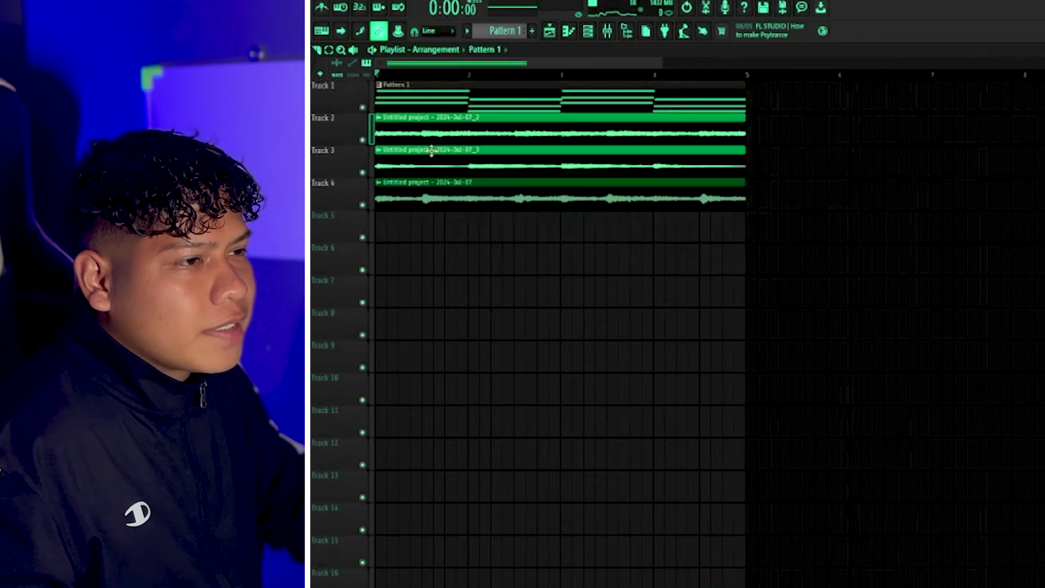
# Step: Browse the TECHNICOLOR bank in Analog Lab V, auditioning Ray Gun and another preset further down the list
pyautogui.click(578, 32)
pyautogui.click(574, 33)
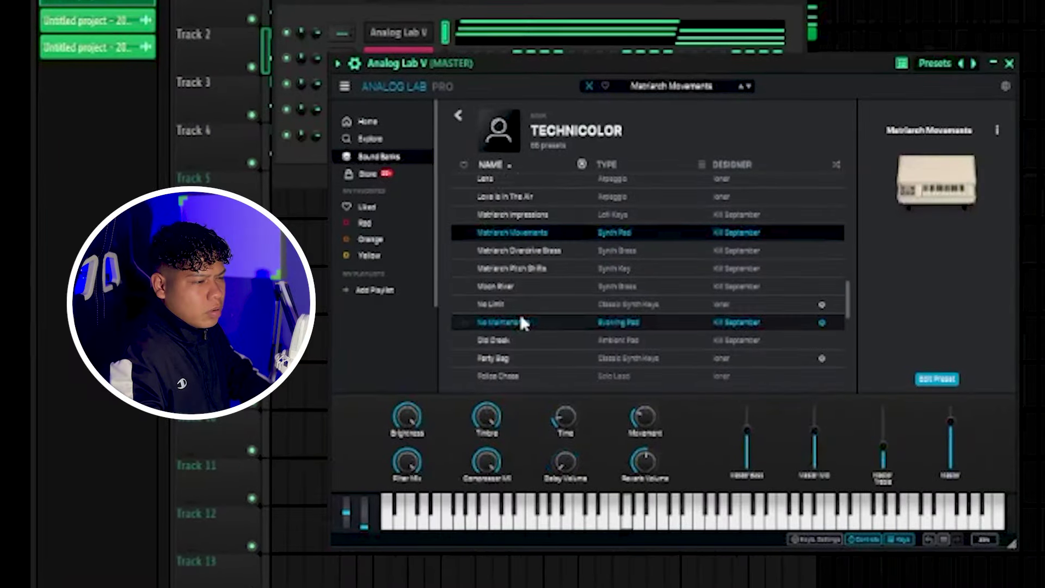
pyautogui.scroll(-4, 517, 313)
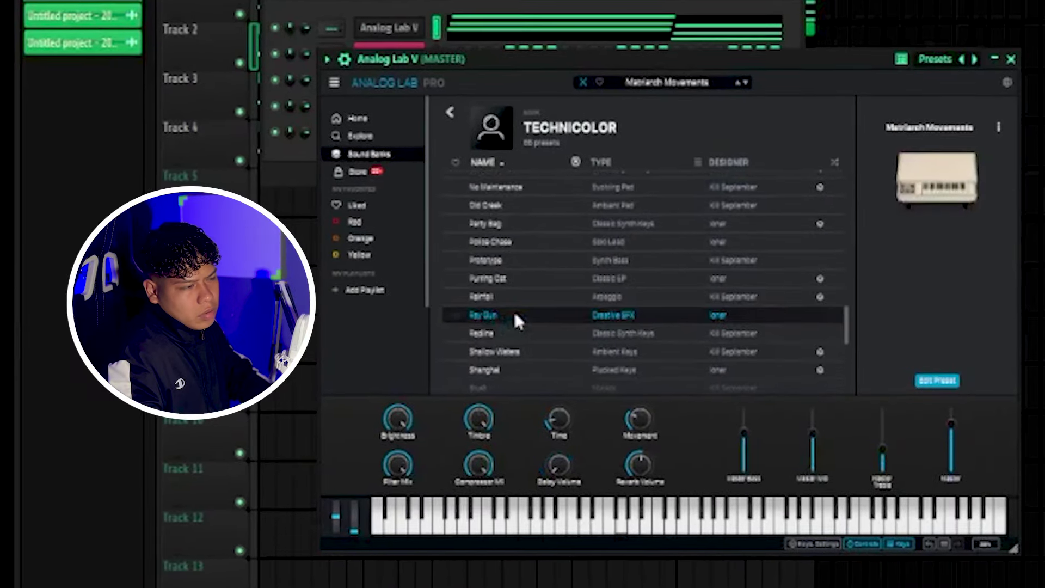
pyautogui.click(512, 316)
pyautogui.scroll(-3, 506, 315)
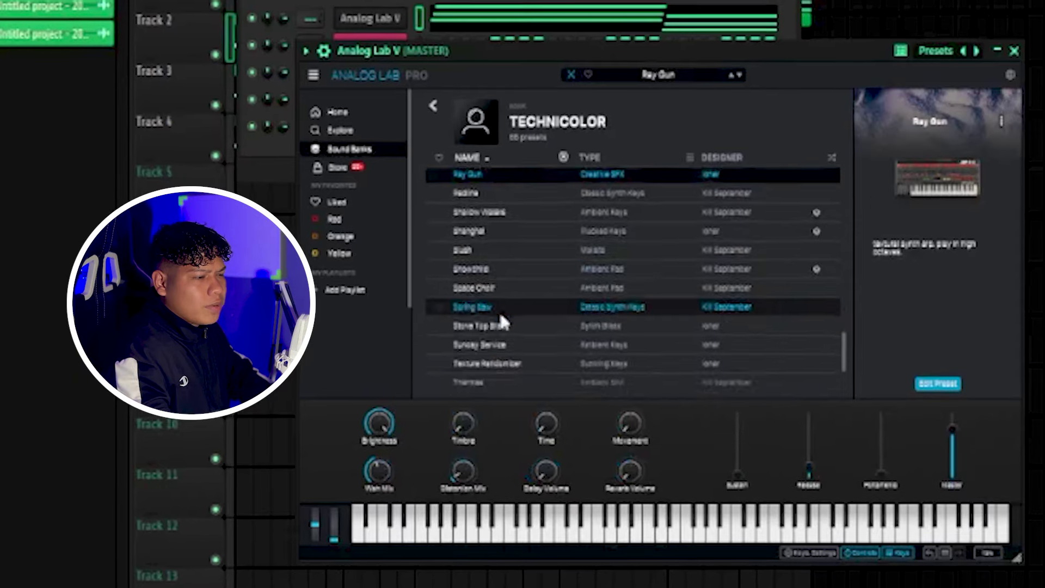
pyautogui.scroll(-2, 496, 305)
pyautogui.click(470, 320)
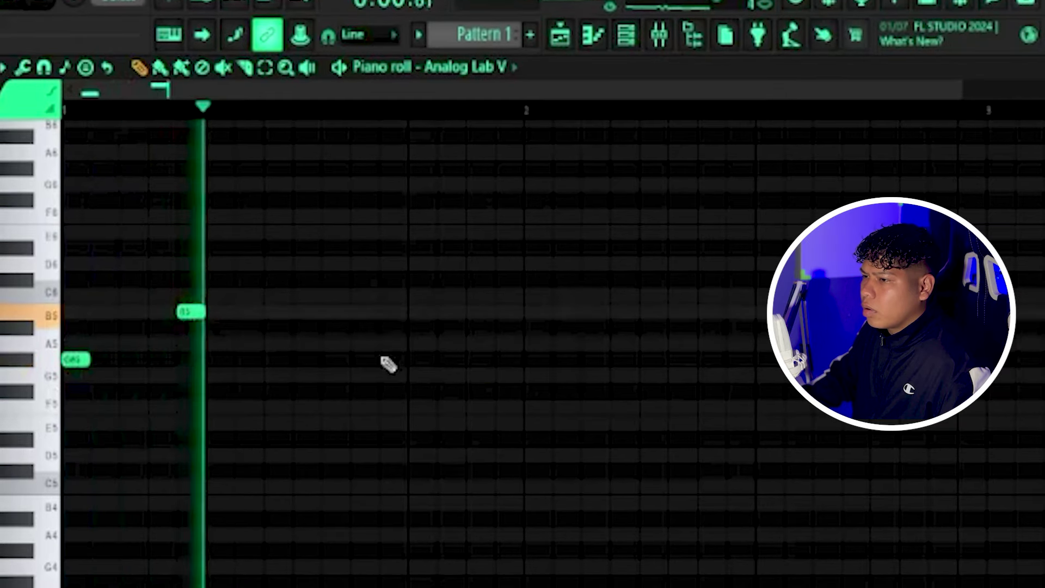
# Step: Move the melody's B5 note to the third beat of the first bar
pyautogui.moveTo(180, 313); pyautogui.dragTo(293, 311)
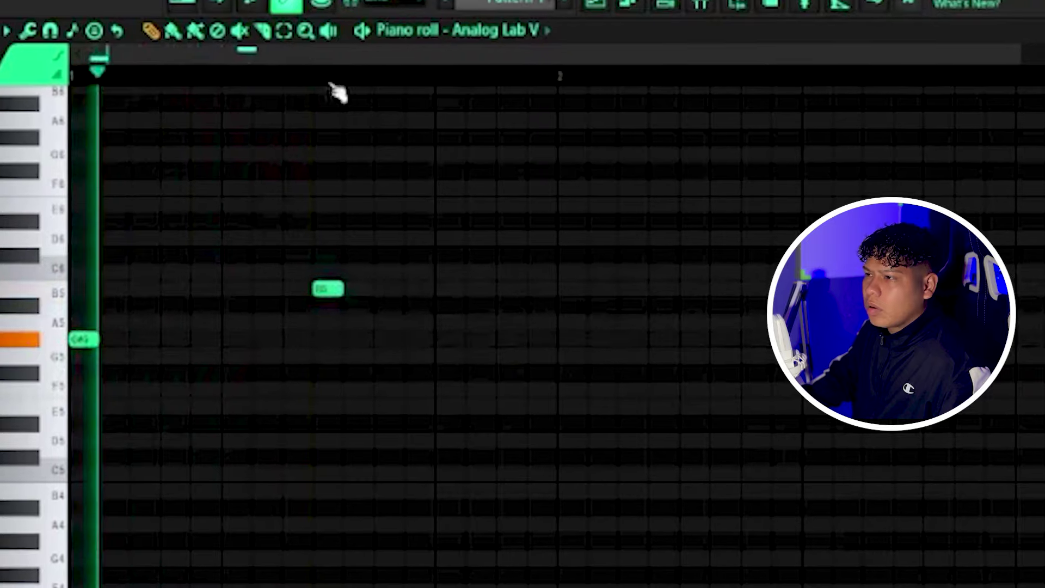
pyautogui.hscroll(3, 327, 79)
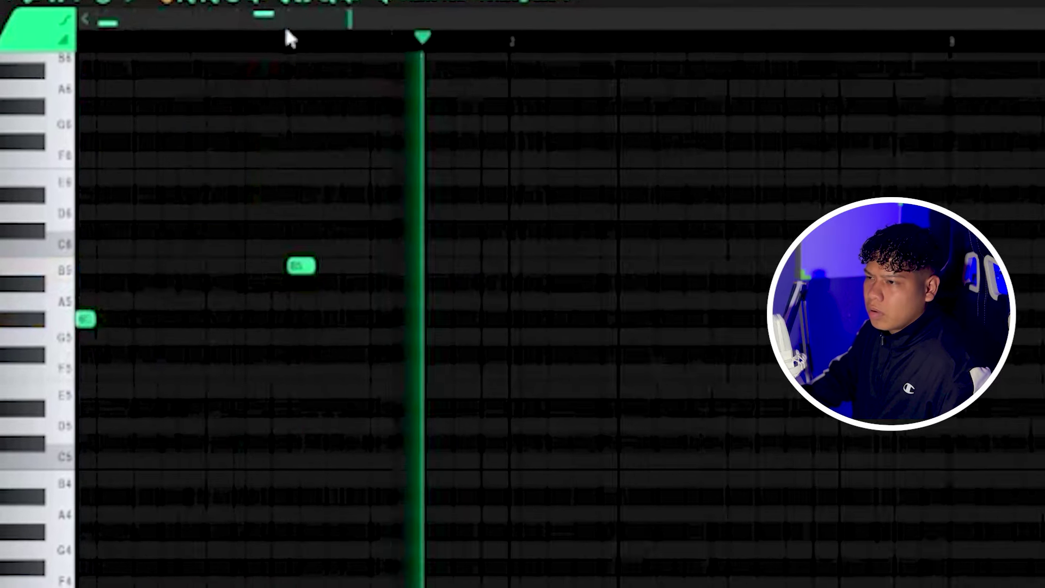